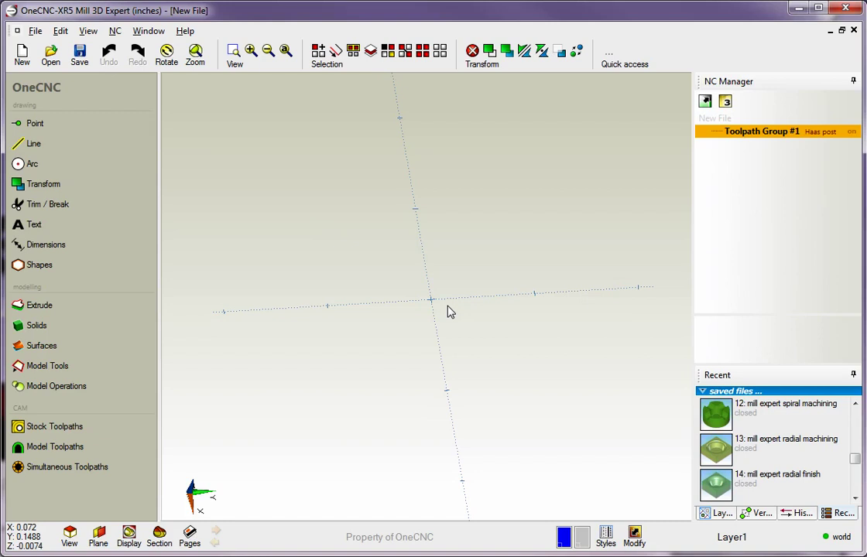
# Step: Zoom in and out on the empty New File, then orbit its axes through several orientations
pyautogui.scroll(1, 430, 329)
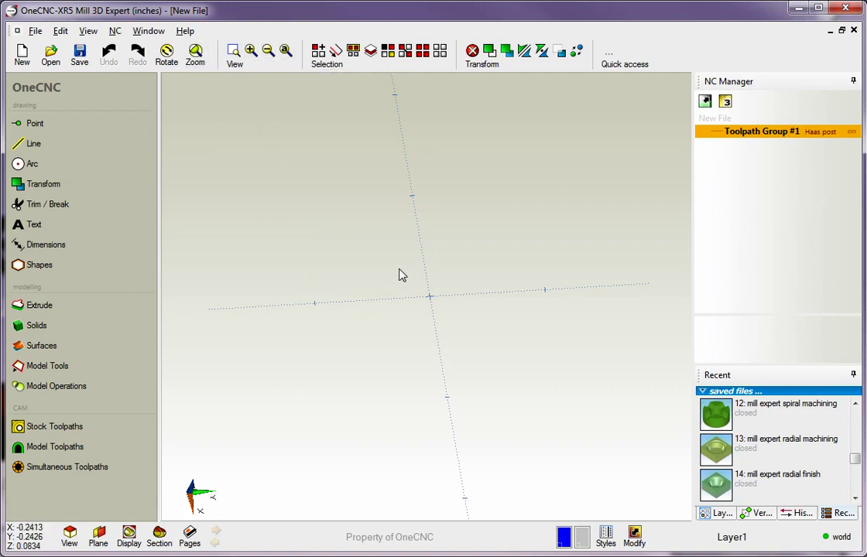
pyautogui.scroll(-2, 405, 267)
pyautogui.scroll(-1, 406, 273)
pyautogui.scroll(-2, 407, 277)
pyautogui.scroll(2, 407, 276)
pyautogui.scroll(2, 408, 276)
pyautogui.scroll(-1, 409, 277)
pyautogui.scroll(2, 414, 279)
pyautogui.moveTo(401, 259)
pyautogui.mouseDown(button='middle')
pyautogui.moveTo(429, 240)
pyautogui.moveTo(451, 249)
pyautogui.moveTo(424, 219)
pyautogui.moveTo(385, 218)
pyautogui.moveTo(423, 191)
pyautogui.moveTo(410, 201)
pyautogui.mouseUp(button='middle')
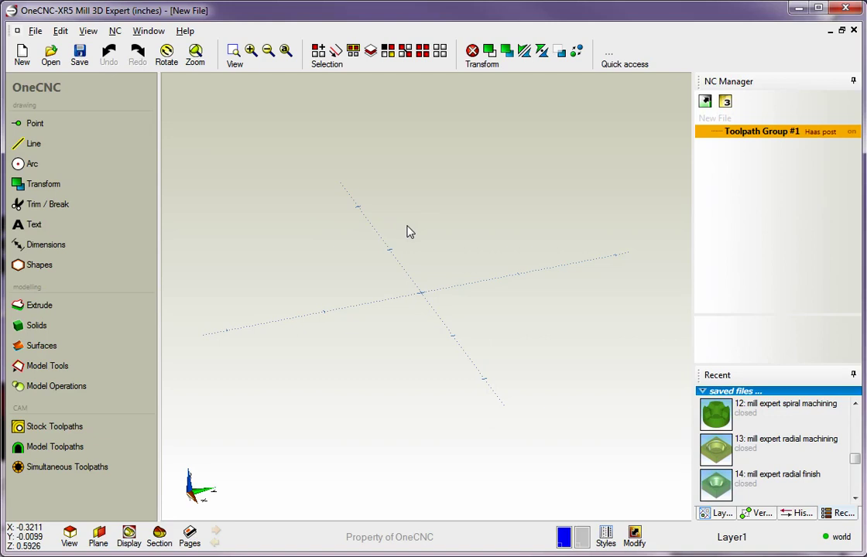
pyautogui.moveTo(408, 229)
pyautogui.mouseDown(button='middle')
pyautogui.moveTo(373, 237)
pyautogui.moveTo(493, 232)
pyautogui.moveTo(391, 224)
pyautogui.moveTo(367, 257)
pyautogui.moveTo(411, 257)
pyautogui.moveTo(373, 265)
pyautogui.moveTo(433, 235)
pyautogui.moveTo(429, 245)
pyautogui.mouseUp(button='middle')
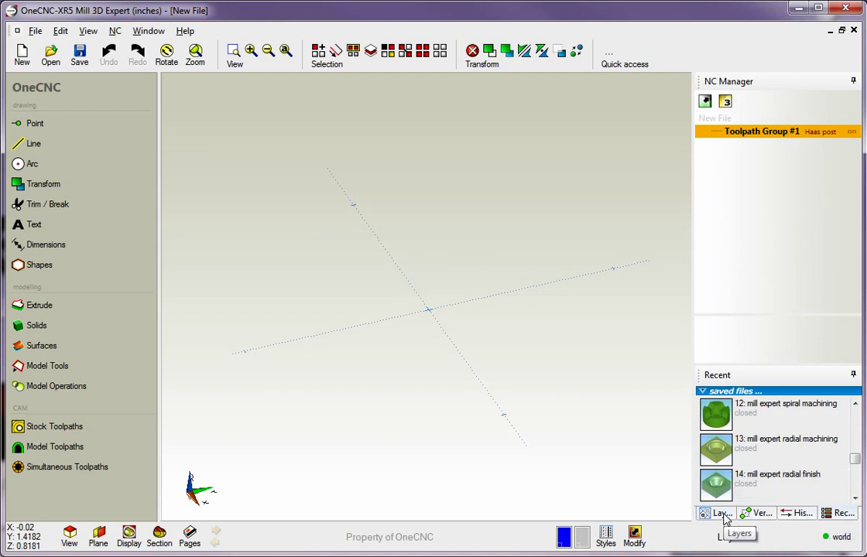
pyautogui.click(724, 516)
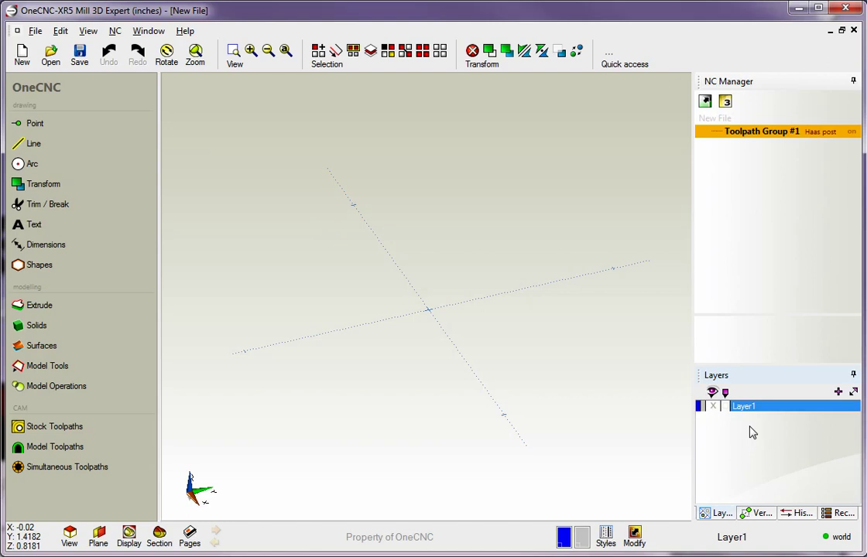
pyautogui.click(754, 513)
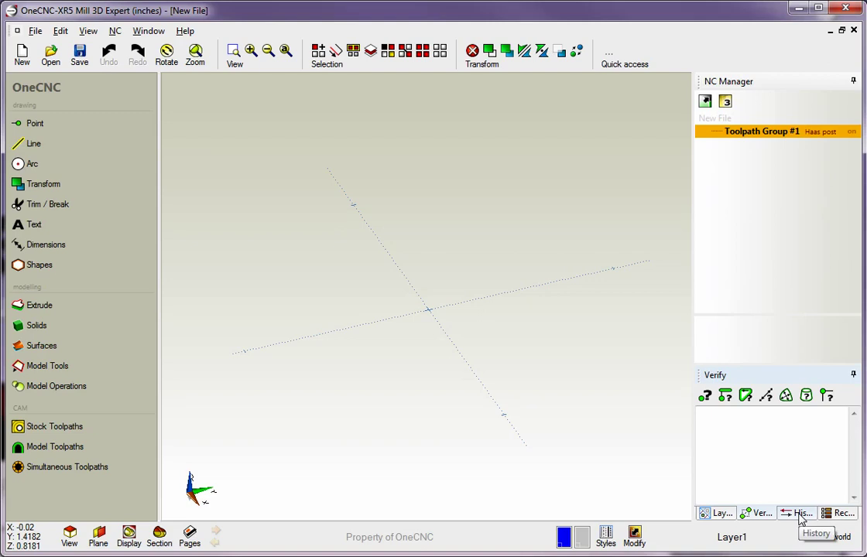
pyautogui.click(800, 514)
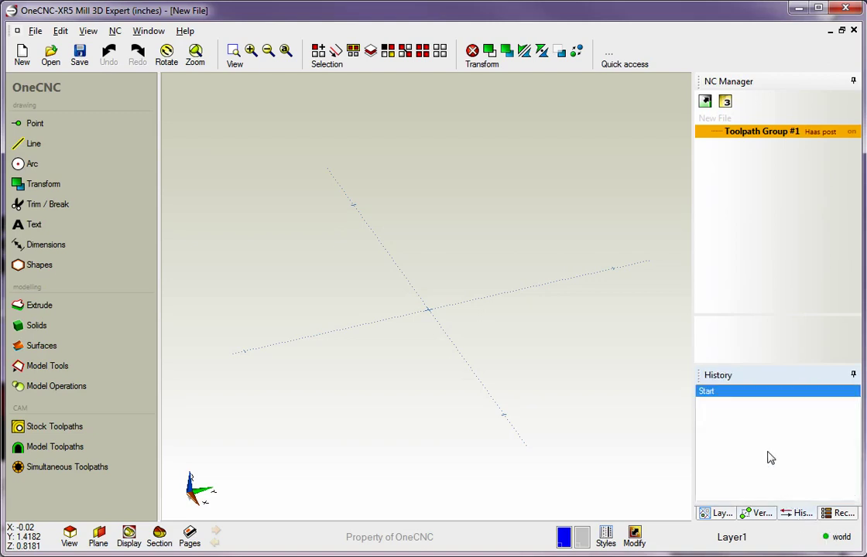
pyautogui.click(841, 513)
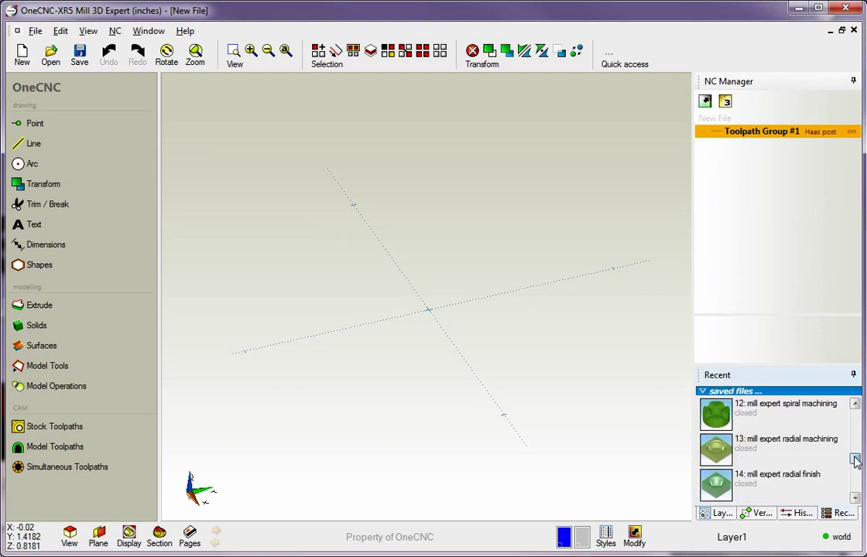
pyautogui.moveTo(855, 460); pyautogui.dragTo(858, 457)
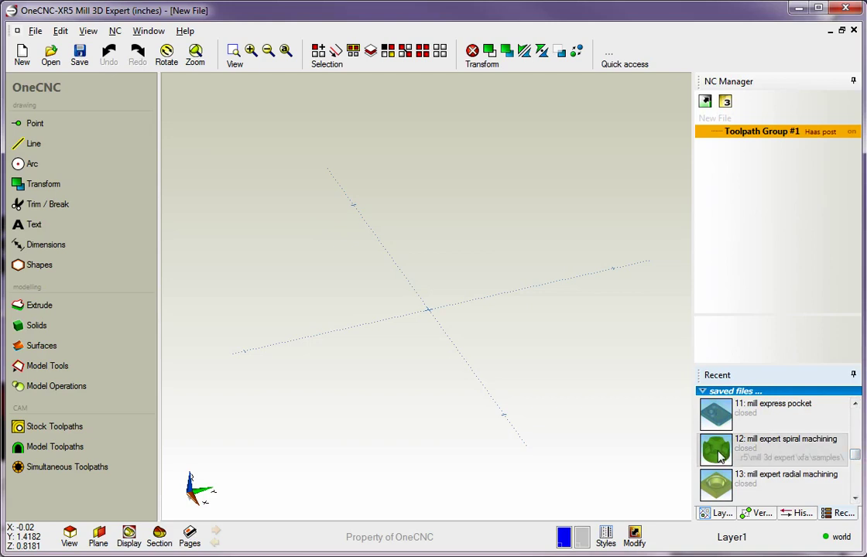
# Step: Open recent samples mill express slot, mill express pocket and mill expert radial machining
pyautogui.moveTo(855, 459); pyautogui.dragTo(855, 455)
pyautogui.doubleClick(762, 410)
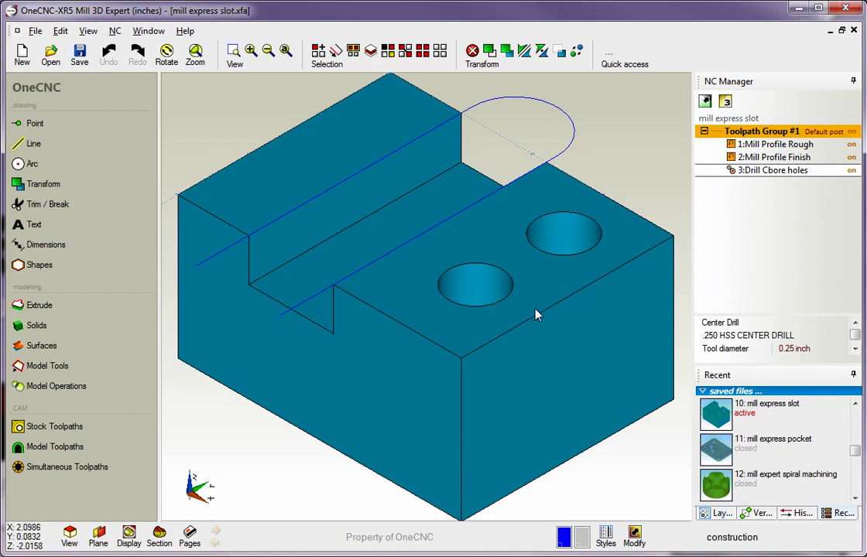
pyautogui.scroll(-1, 516, 317)
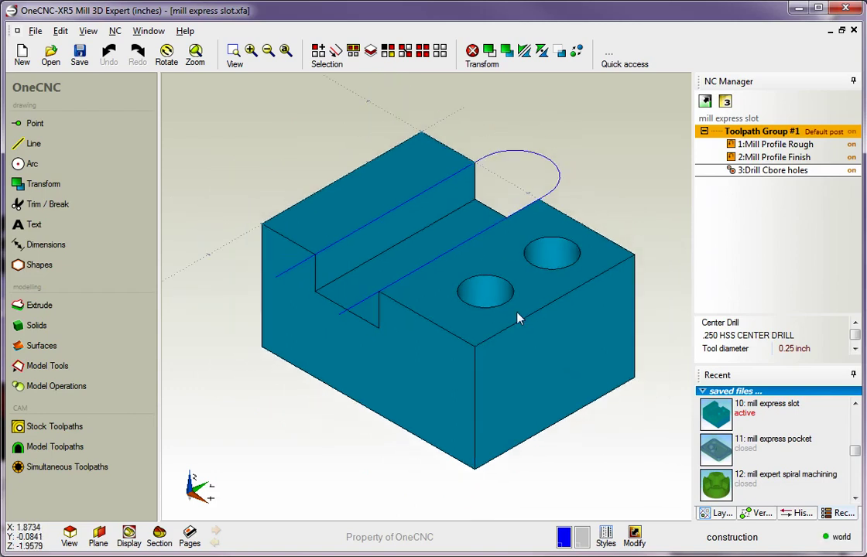
pyautogui.scroll(-1, 516, 315)
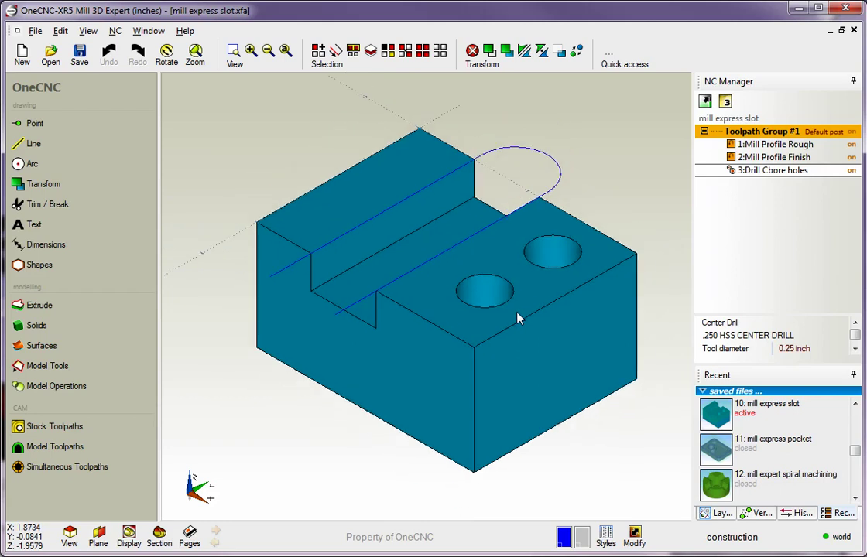
pyautogui.doubleClick(717, 454)
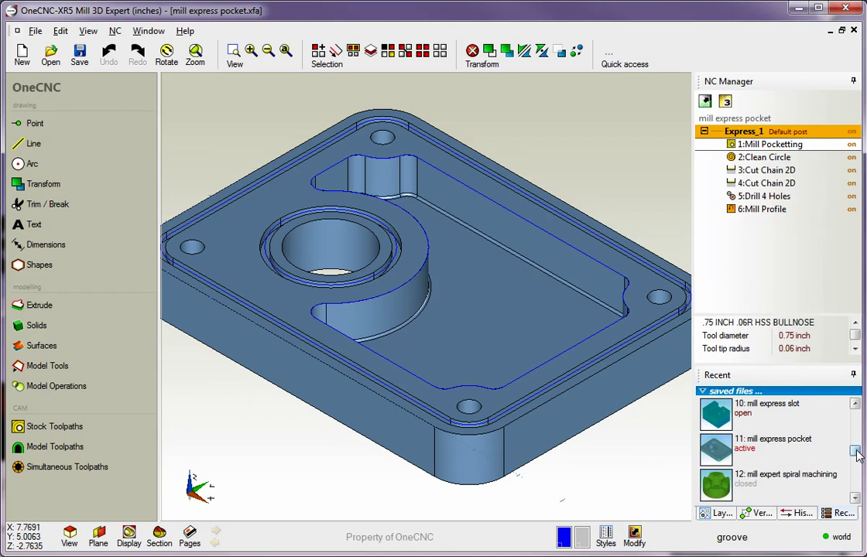
pyautogui.scroll(-1, 718, 455)
pyautogui.scroll(-1, 718, 455)
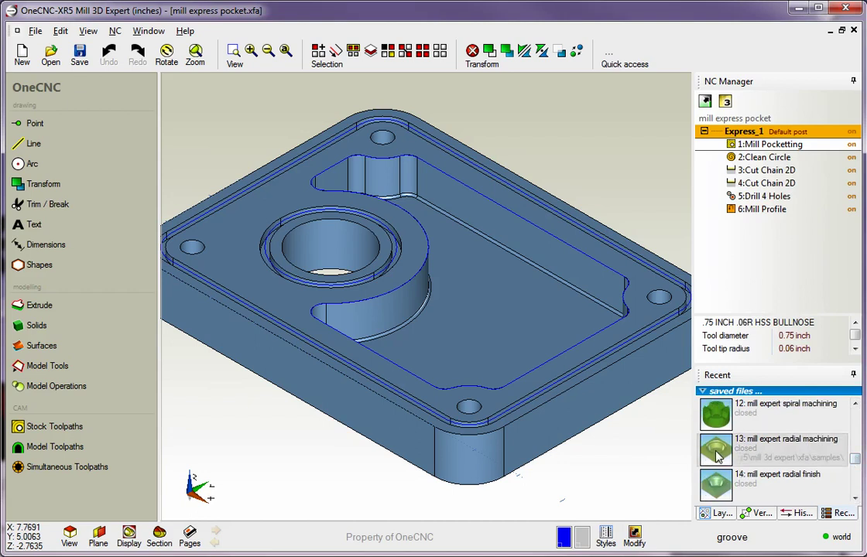
pyautogui.doubleClick(717, 453)
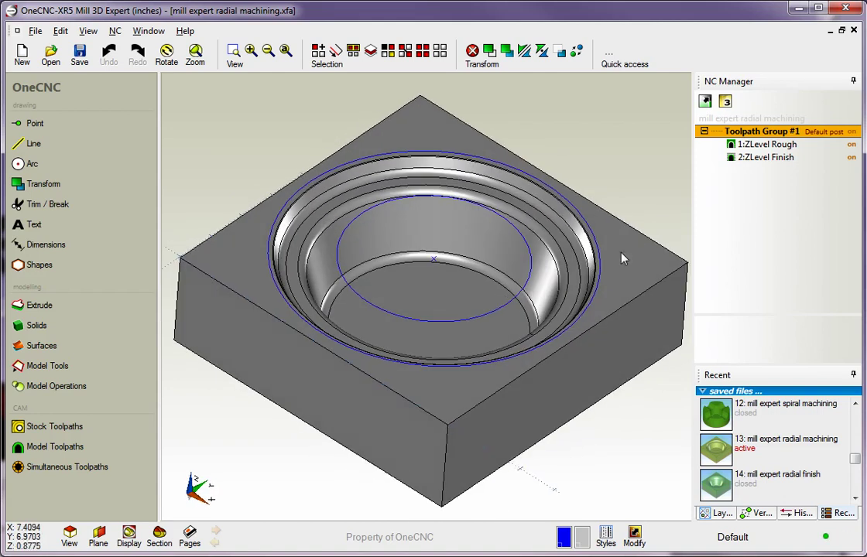
pyautogui.click(769, 157)
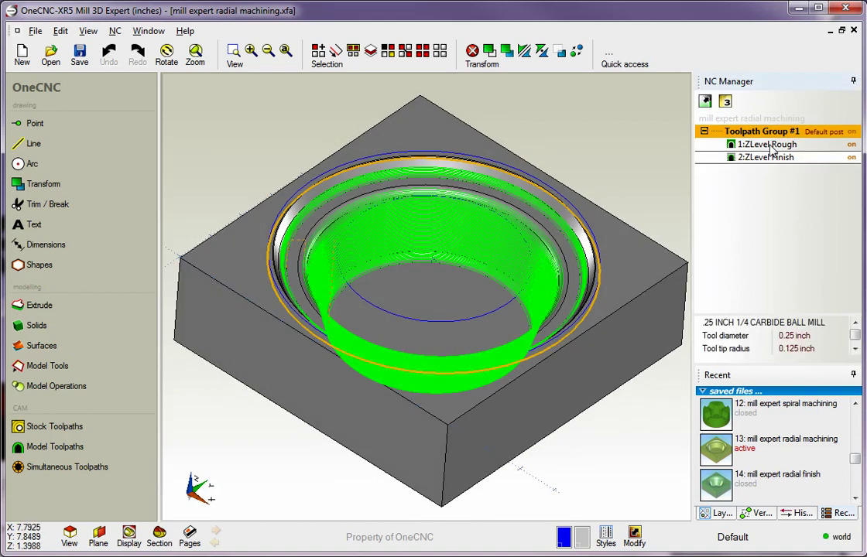
pyautogui.click(770, 145)
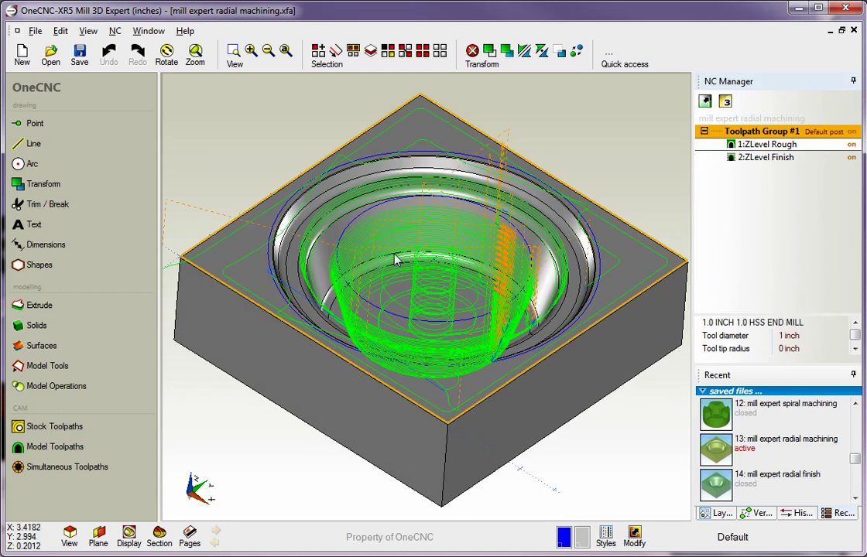
pyautogui.click(151, 32)
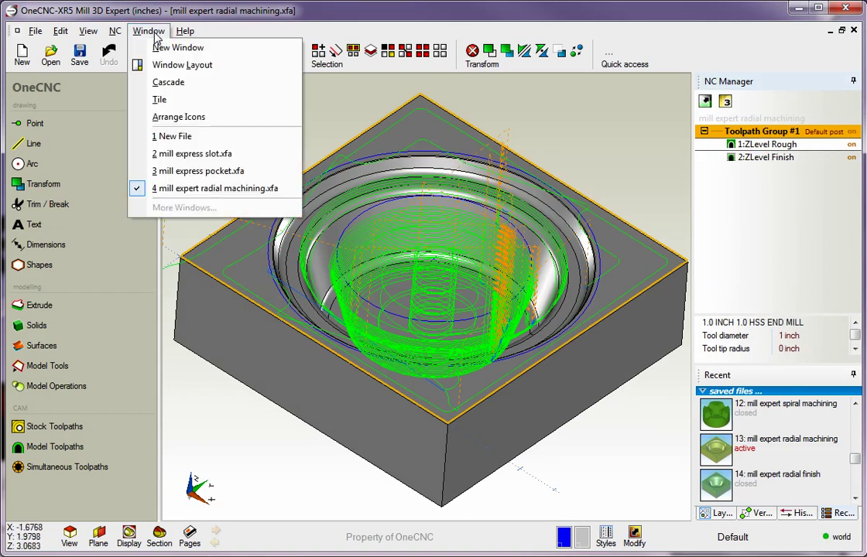
pyautogui.click(167, 153)
pyautogui.moveTo(333, 248); pyautogui.dragTo(391, 254, button='middle')
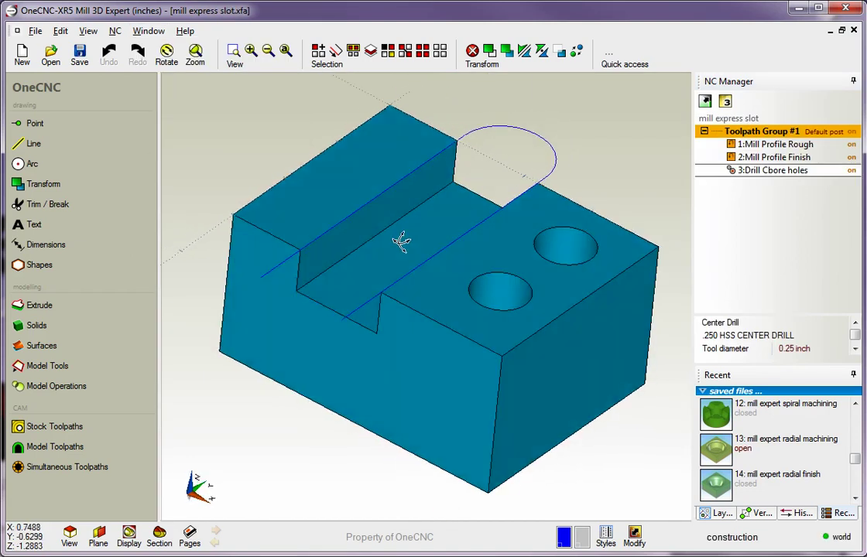
pyautogui.click(766, 157)
pyautogui.click(762, 144)
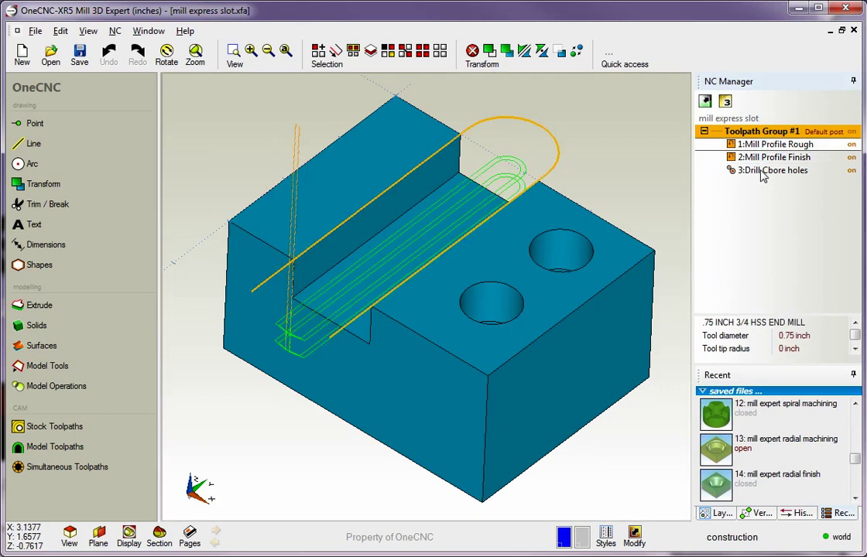
pyautogui.click(762, 171)
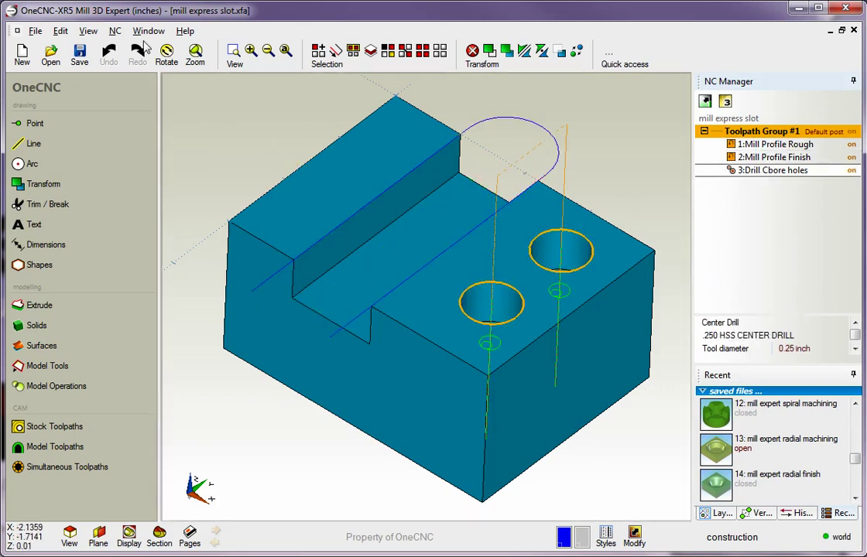
# Step: Tile the four open files side by side and zoom out in the first viewport
pyautogui.click(149, 35)
pyautogui.click(160, 99)
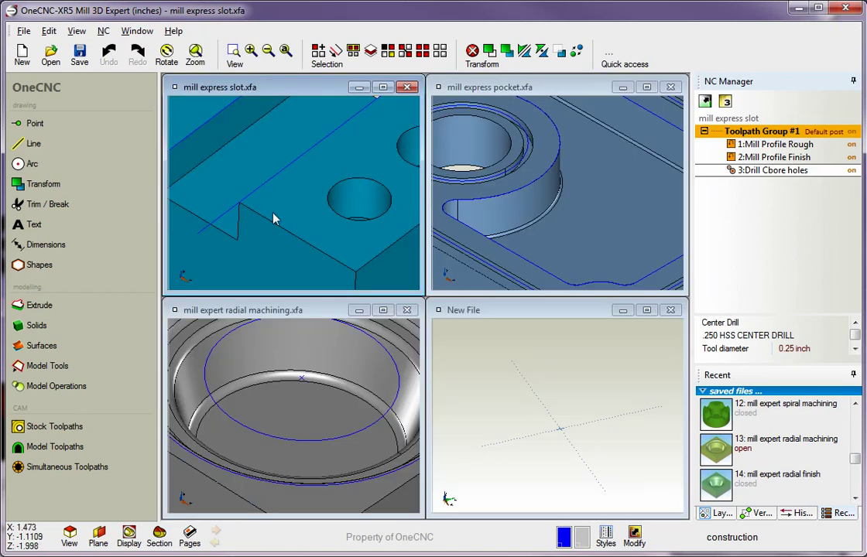
pyautogui.scroll(-2, 331, 217)
pyautogui.scroll(-2, 332, 219)
pyautogui.scroll(-2, 333, 219)
# Step: Zoom out in the pocket and radial machining windows, then rotate the pocket part toward top-down
pyautogui.click(519, 232)
pyautogui.scroll(-2, 518, 232)
pyautogui.scroll(-2, 518, 217)
pyautogui.scroll(-1, 524, 197)
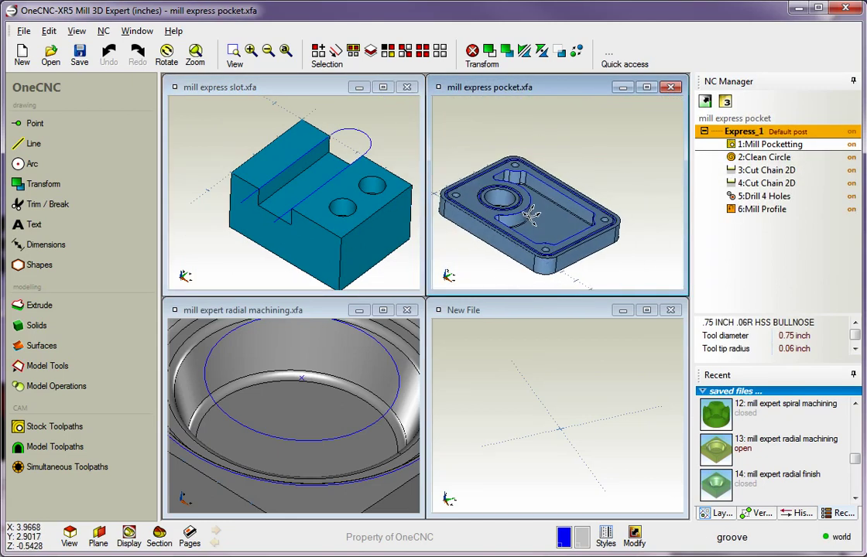
pyautogui.click(333, 397)
pyautogui.scroll(-5, 333, 396)
pyautogui.scroll(-1, 333, 396)
pyautogui.scroll(-1, 333, 398)
pyautogui.scroll(-1, 334, 401)
pyautogui.click(543, 230)
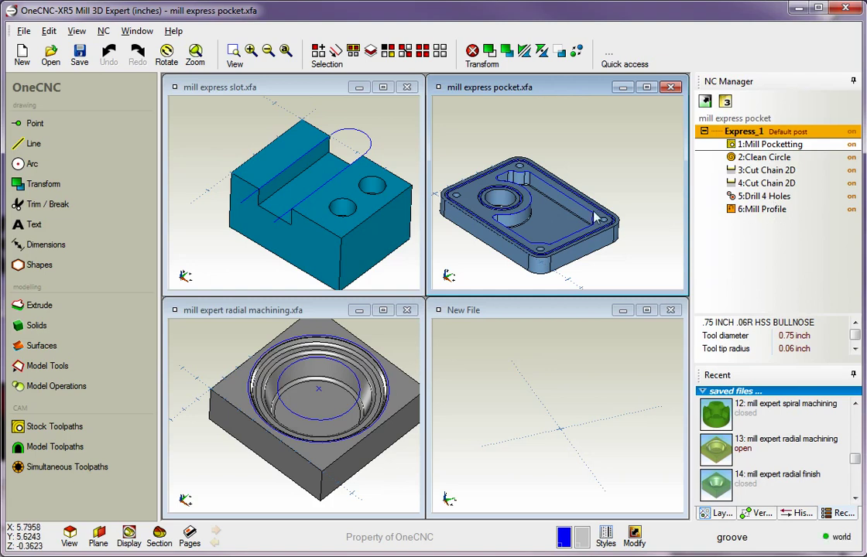
pyautogui.moveTo(585, 194); pyautogui.dragTo(569, 213, button='middle')
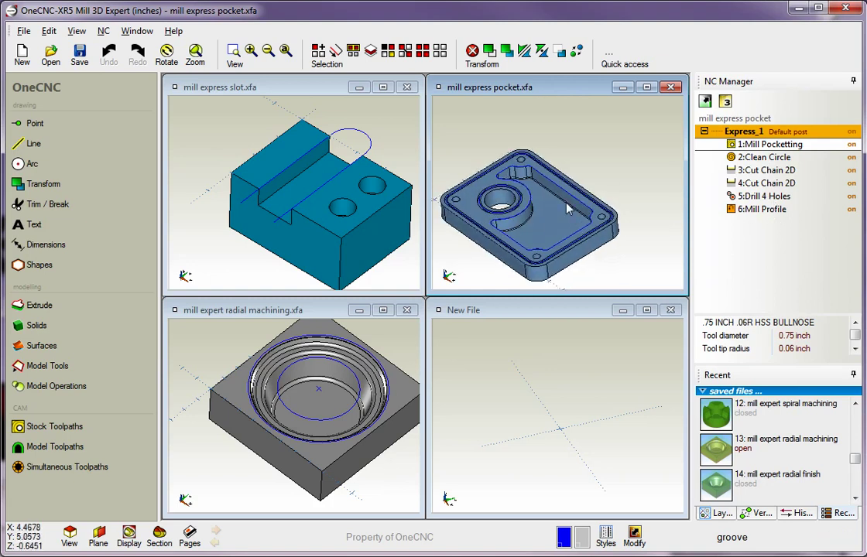
# Step: Cascade the file windows and rearrange them so the mill express slot file is in front
pyautogui.click(139, 34)
pyautogui.click(157, 83)
pyautogui.moveTo(412, 174); pyautogui.dragTo(435, 198)
pyautogui.moveTo(402, 123); pyautogui.dragTo(438, 170)
pyautogui.moveTo(393, 114); pyautogui.dragTo(432, 165)
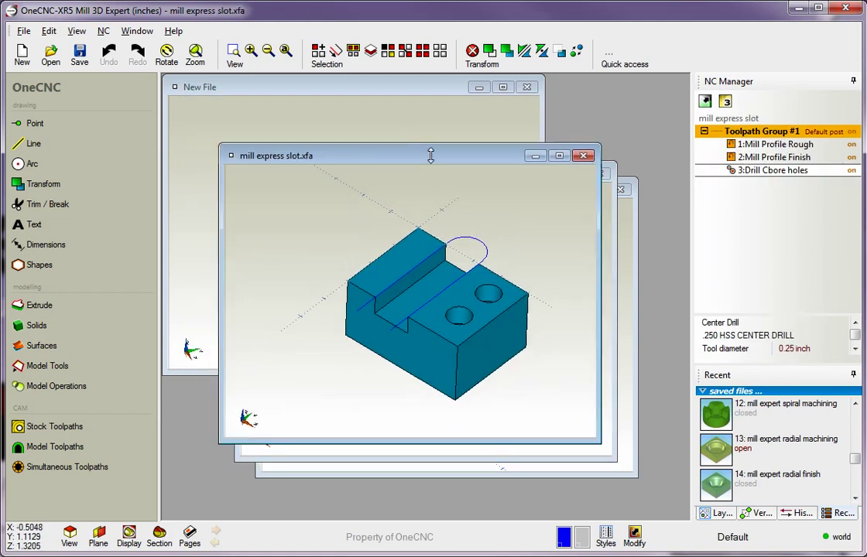
# Step: Close the slot, radial machining and pocket files without saving, then maximize the New File
pyautogui.click(583, 155)
pyautogui.click(423, 302)
pyautogui.click(599, 174)
pyautogui.click(418, 302)
pyautogui.click(619, 190)
pyautogui.click(424, 302)
pyautogui.click(502, 87)
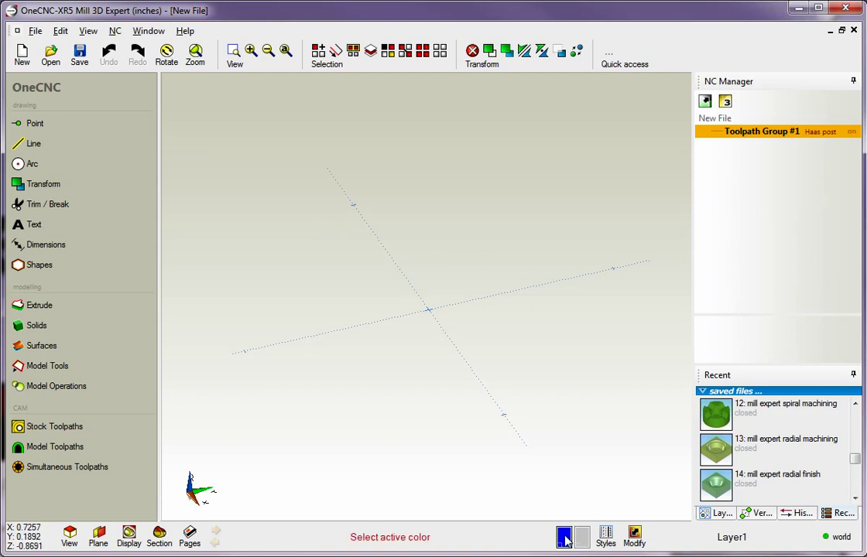
pyautogui.click(564, 539)
pyautogui.click(586, 484)
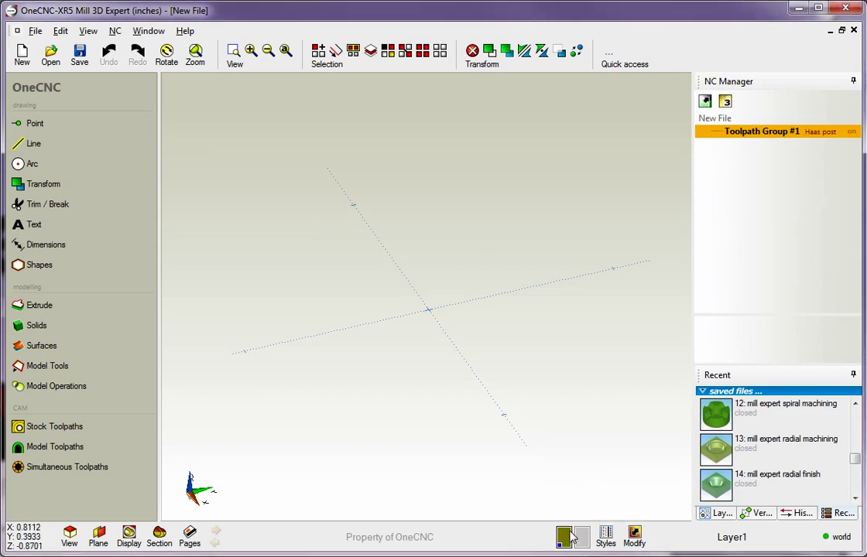
pyautogui.click(568, 537)
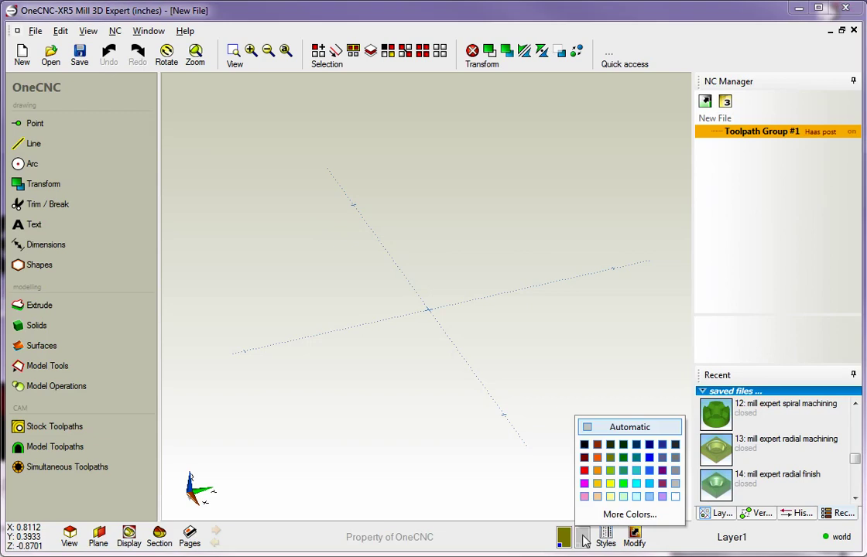
pyautogui.click(627, 515)
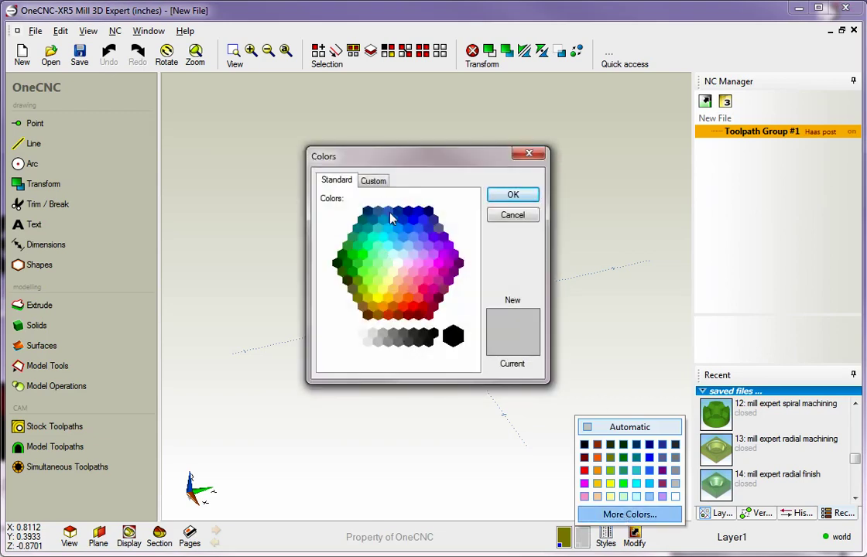
pyautogui.click(373, 181)
pyautogui.click(381, 241)
pyautogui.moveTo(383, 240); pyautogui.dragTo(380, 233)
pyautogui.click(510, 195)
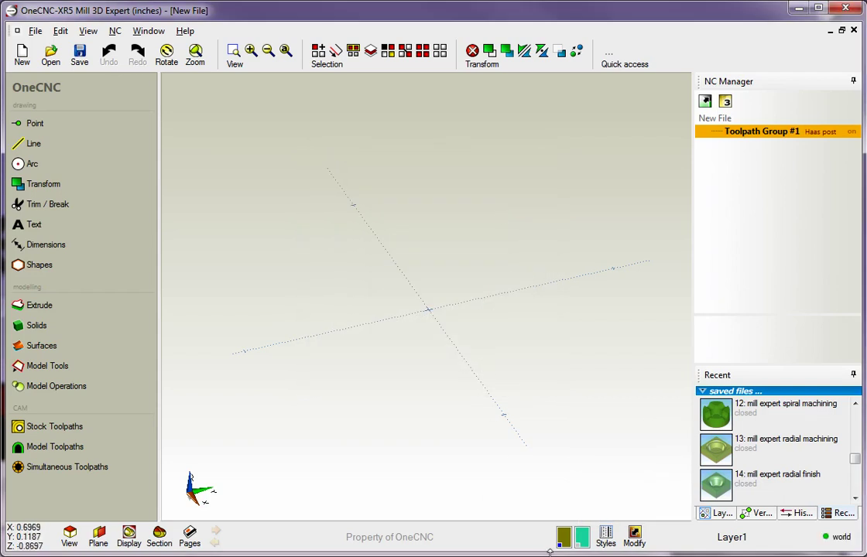
pyautogui.click(577, 548)
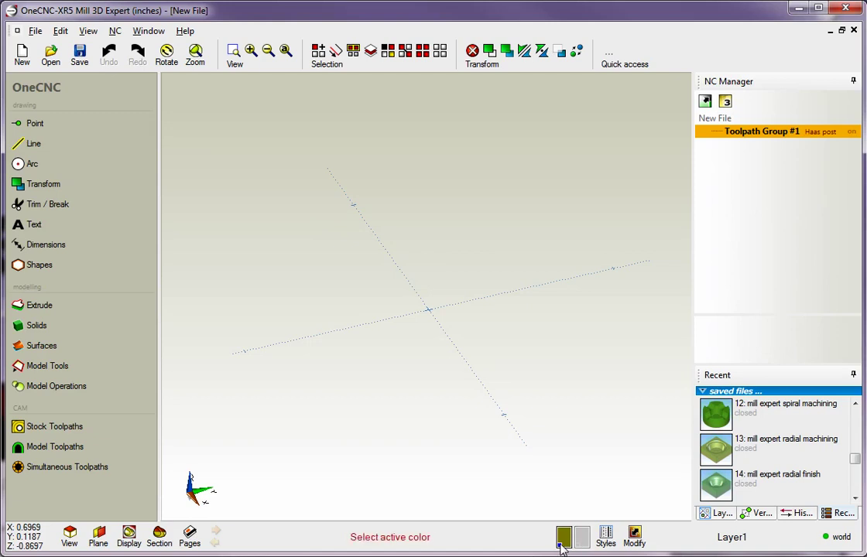
pyautogui.click(562, 544)
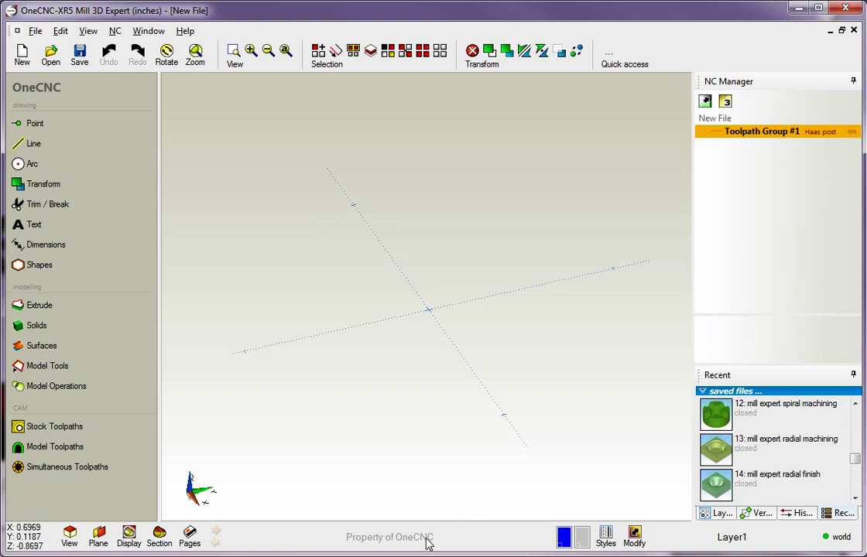
# Step: Switch the New File to the isometric view after briefly trying a side view
pyautogui.click(73, 534)
pyautogui.click(97, 360)
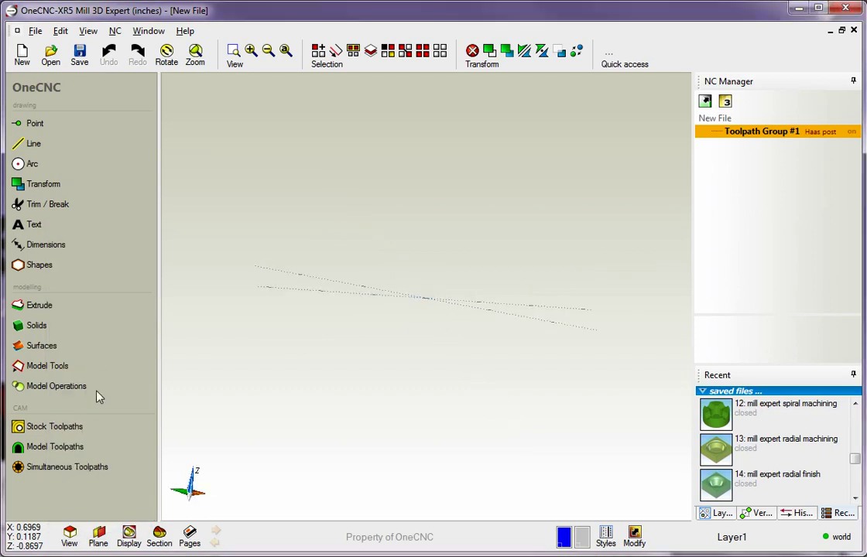
pyautogui.click(70, 532)
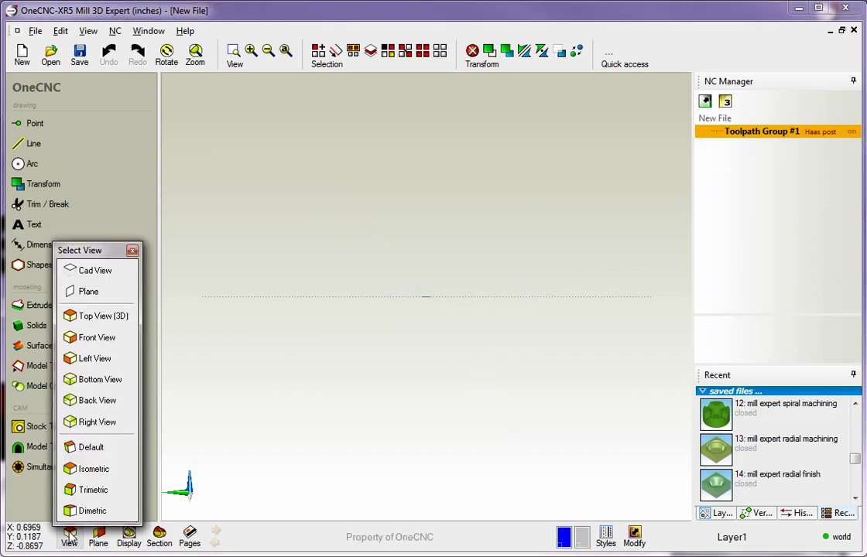
pyautogui.click(96, 470)
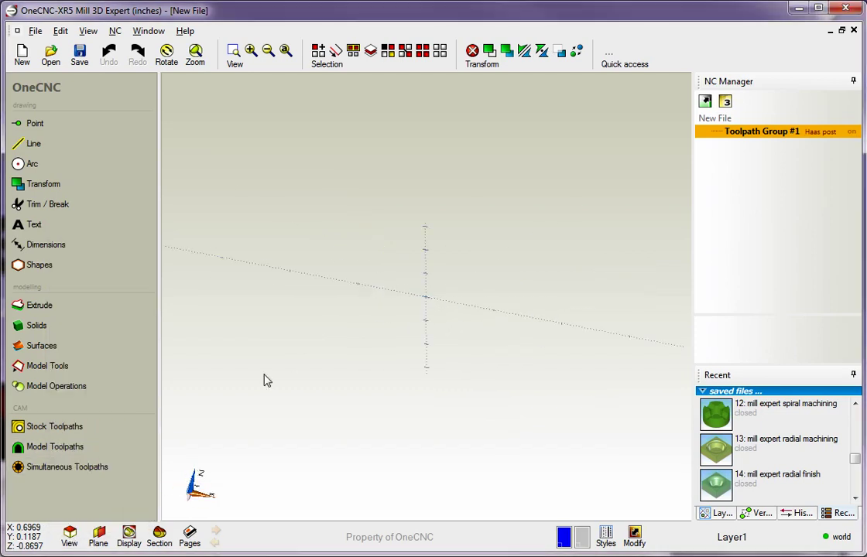
# Step: Open and close the construction planes settings, then bring up the shading display modes
pyautogui.click(98, 534)
pyautogui.moveTo(166, 263)
pyautogui.mouseDown()
pyautogui.moveTo(203, 246)
pyautogui.moveTo(258, 95)
pyautogui.moveTo(247, 83)
pyautogui.mouseUp()
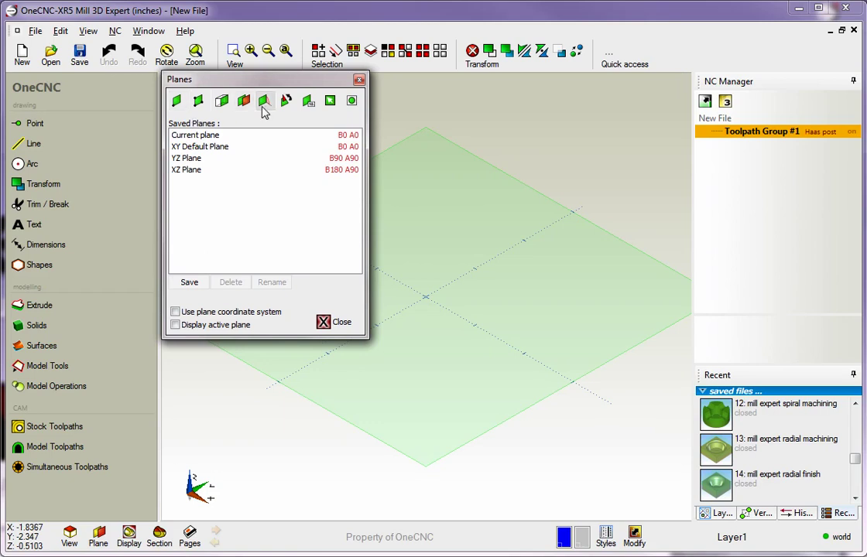
pyautogui.click(330, 325)
pyautogui.click(128, 534)
pyautogui.moveTo(170, 203); pyautogui.dragTo(221, 82)
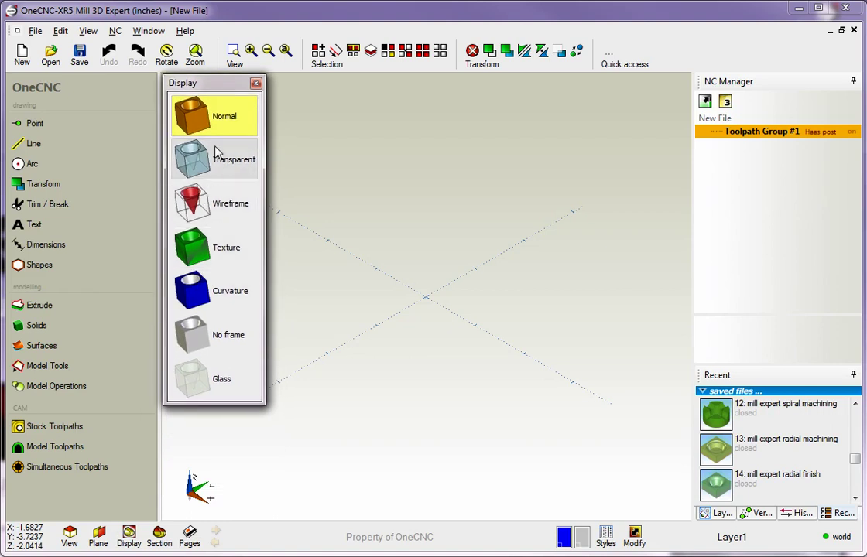
# Step: Dismiss the display modes panel and orbit the isometric view slightly around the origin
pyautogui.click(255, 83)
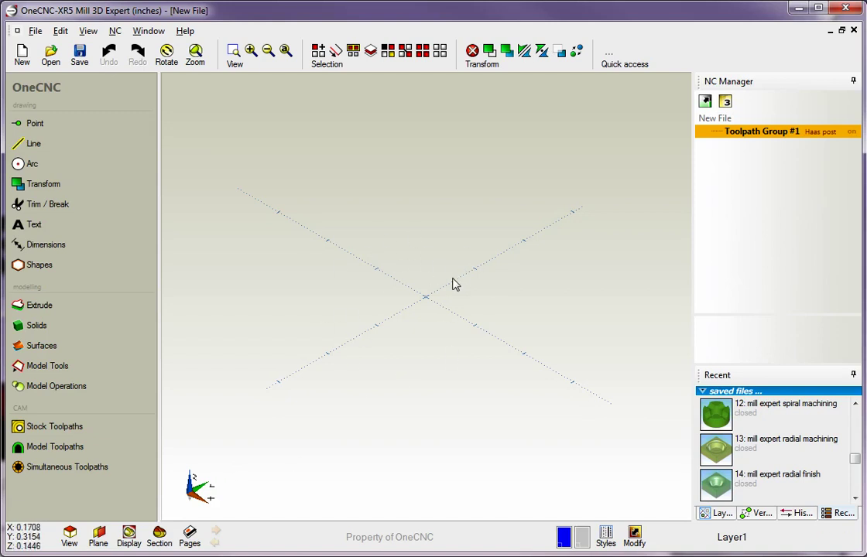
pyautogui.moveTo(399, 302); pyautogui.dragTo(346, 335, button='middle')
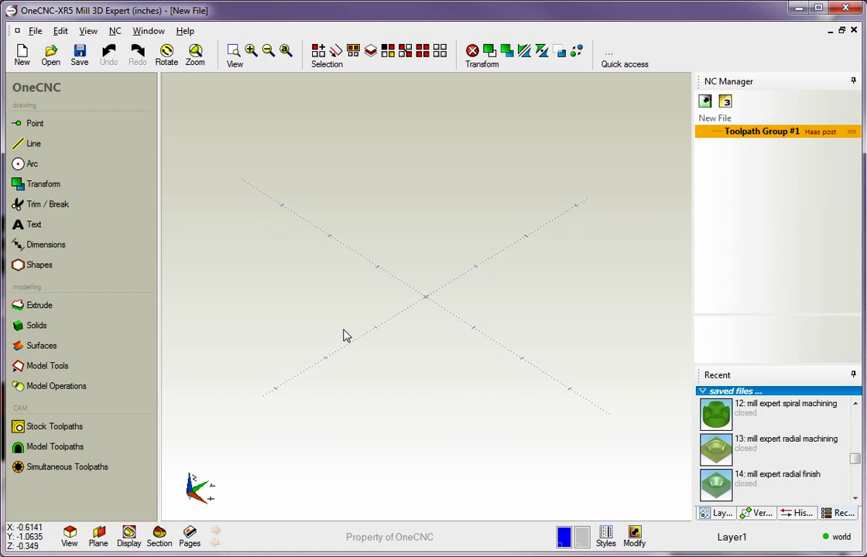